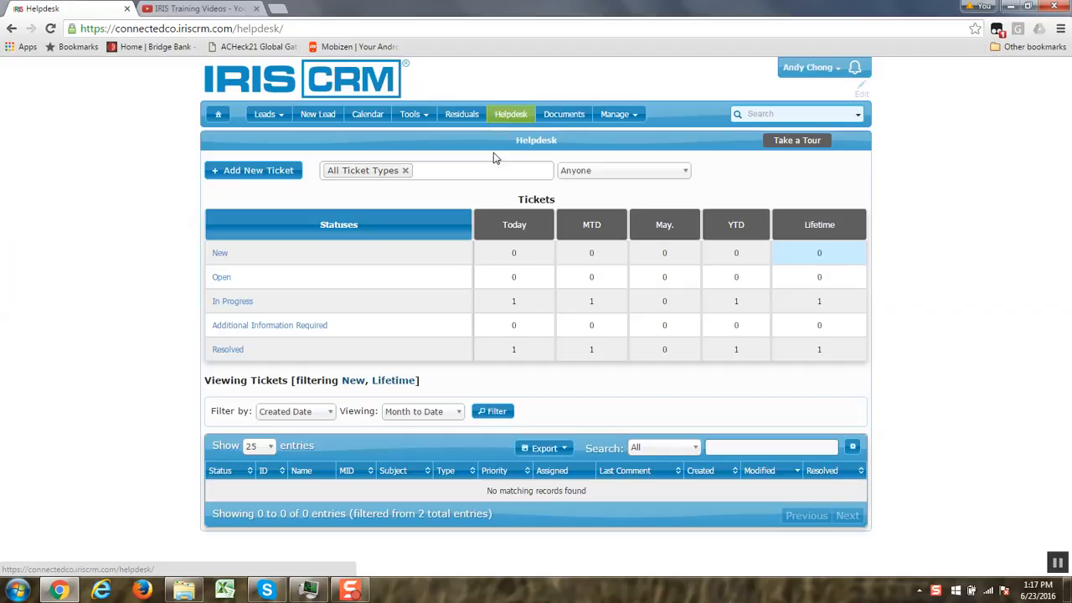
- List today's In Progress helpdesk tickets, view the details of the XYZ agent ticket and return to the ticket overview
left_click(514, 304)
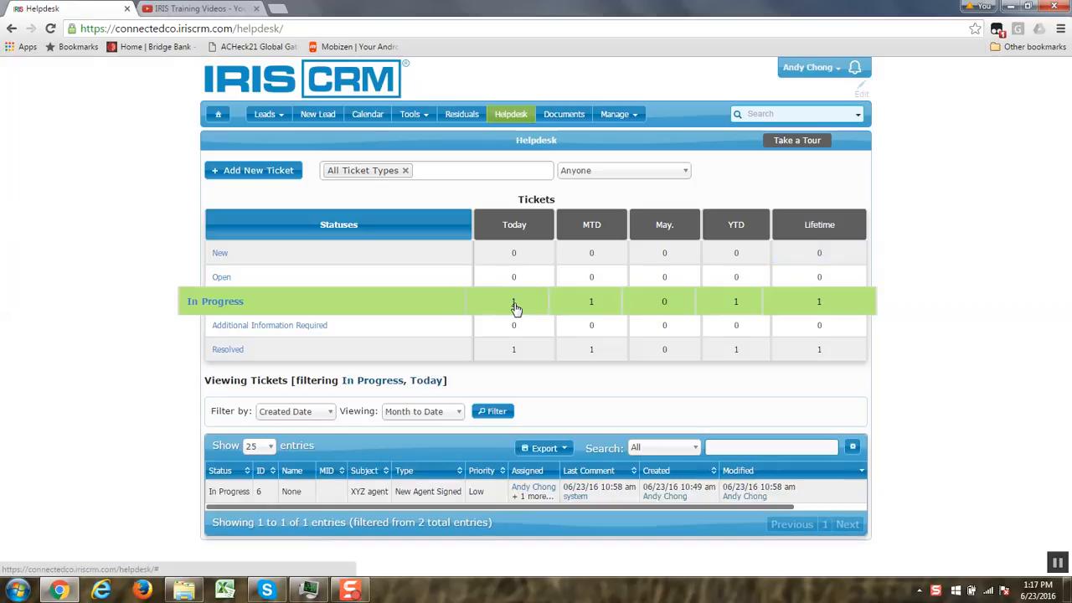
left_click(447, 500)
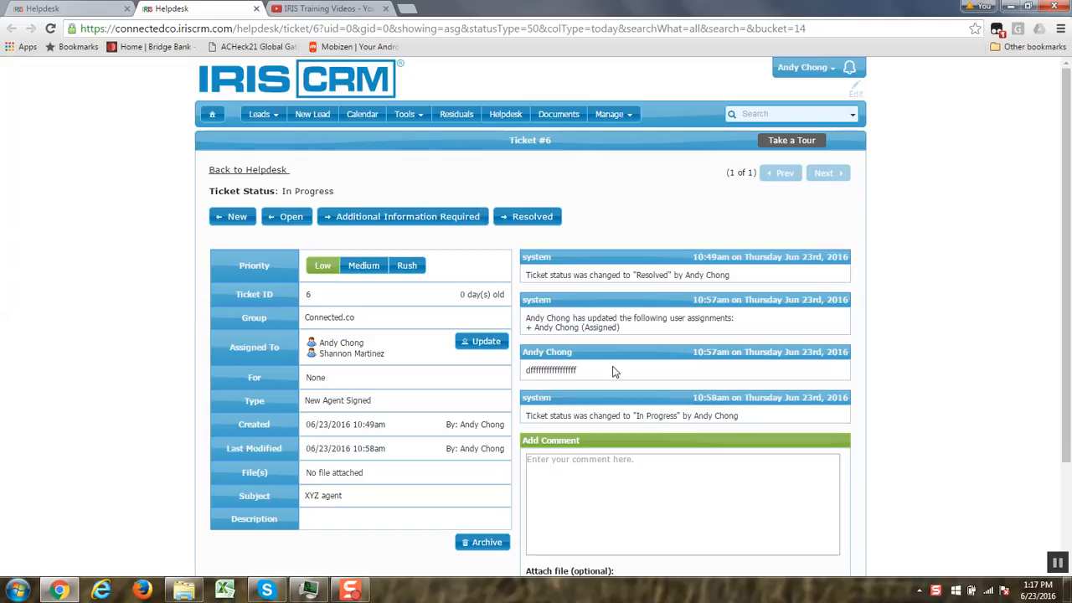
left_click(256, 8)
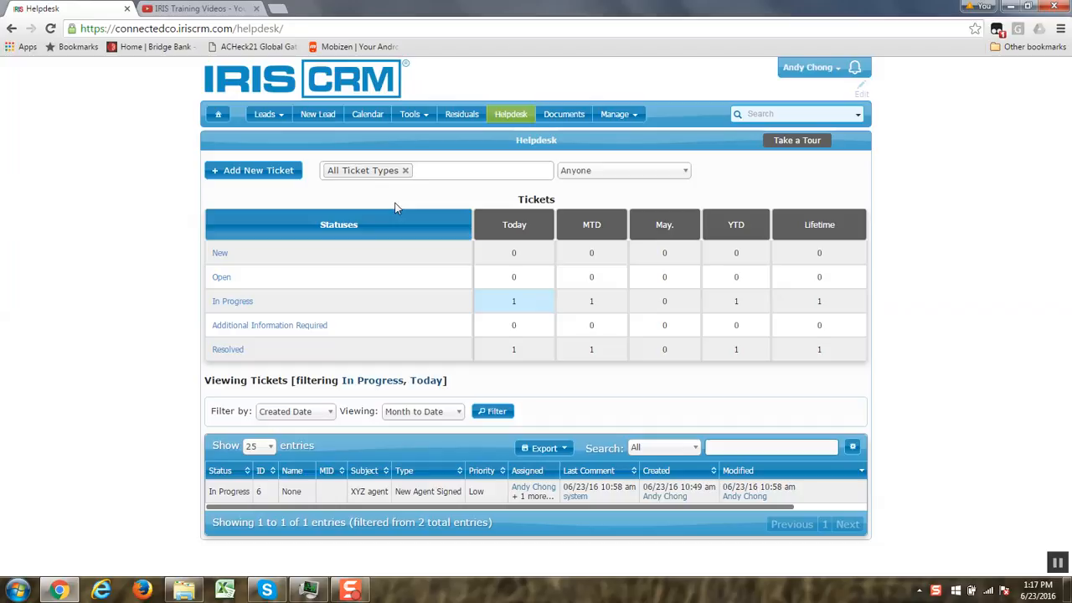
- Start a new helpdesk ticket of type New Agent Signed and assign it to the Sales Admin user
left_click(270, 177)
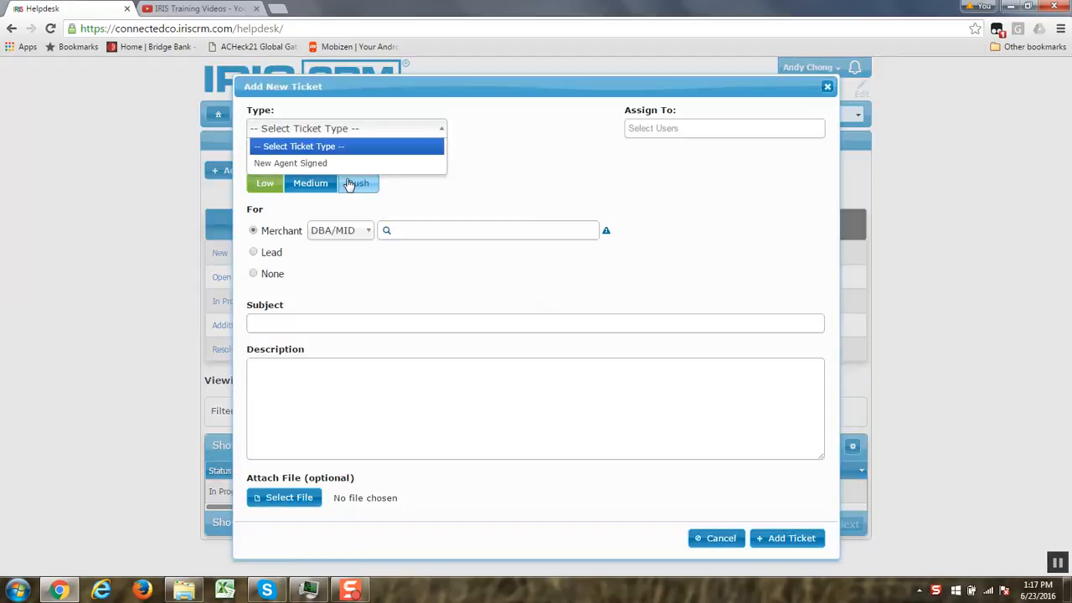
left_click(416, 164)
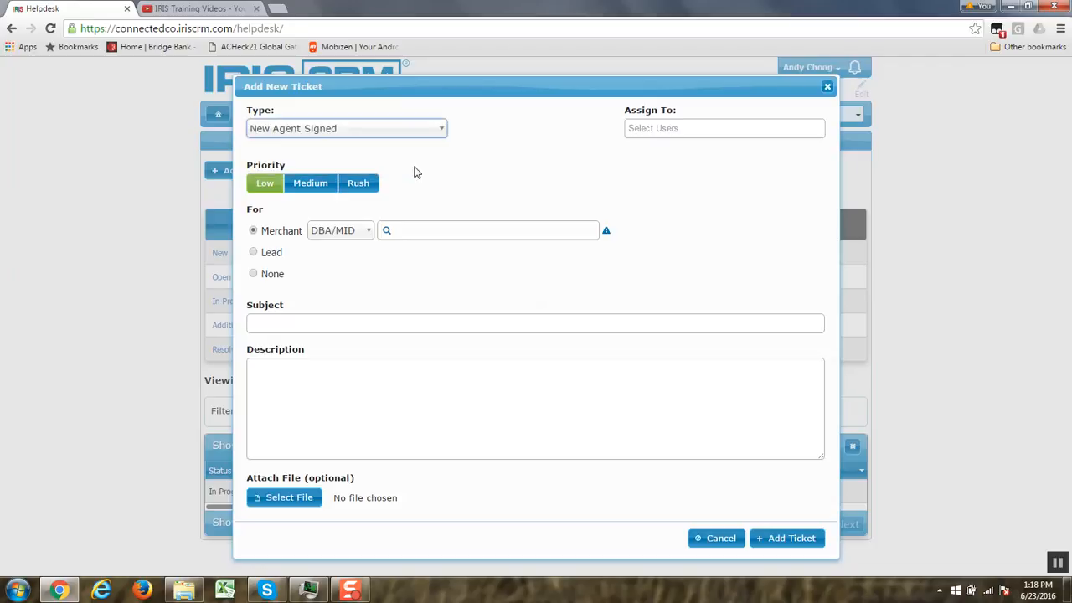
left_click(686, 130)
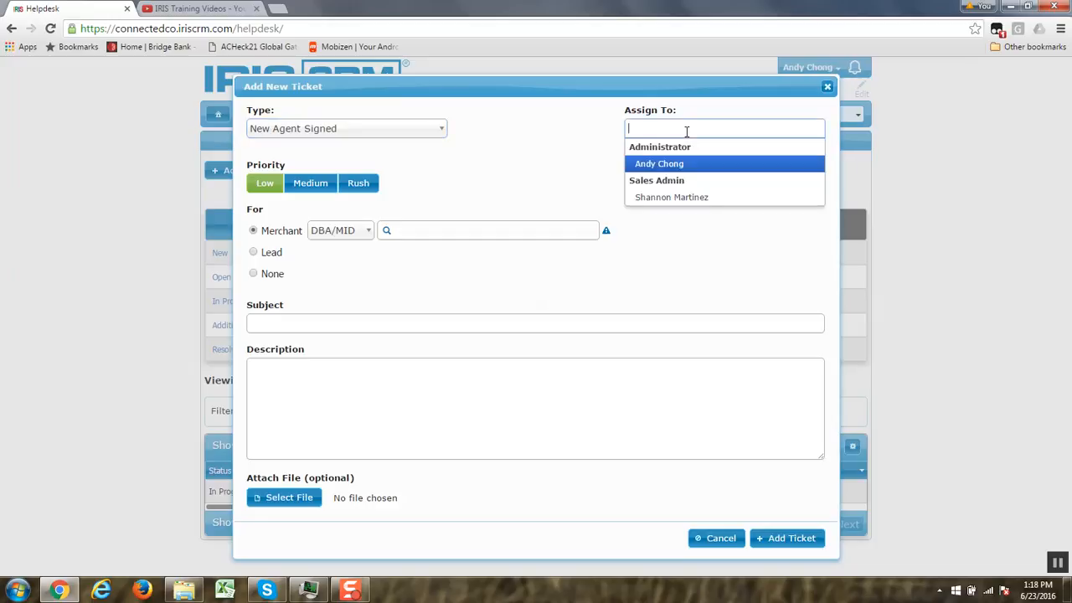
left_click(670, 197)
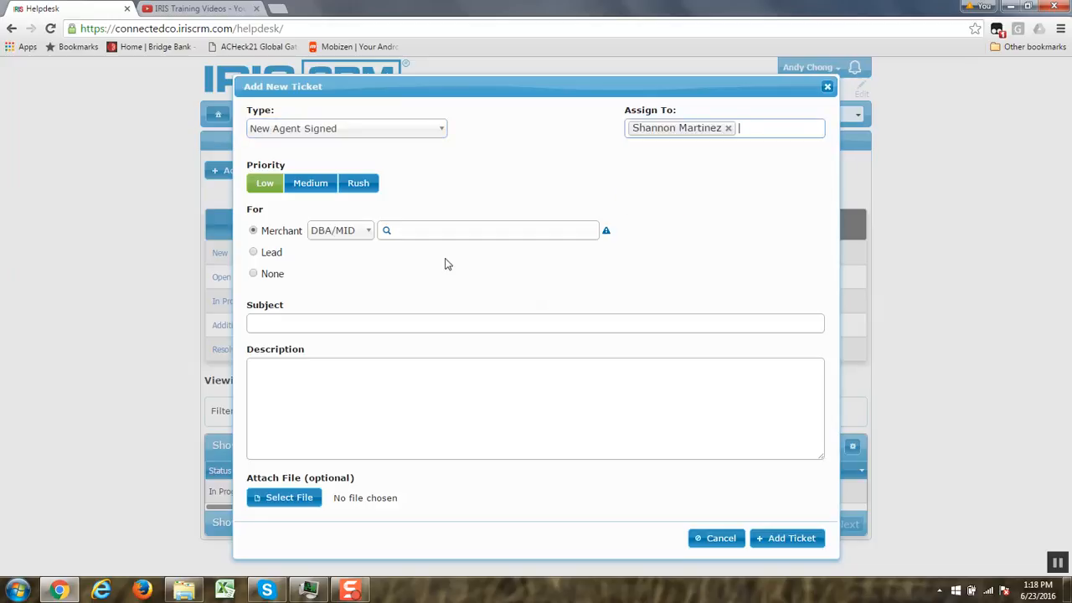
- Link the new ticket to no merchant or lead (None) and enter the subject "Super Agent"
left_click(332, 182)
left_click(254, 275)
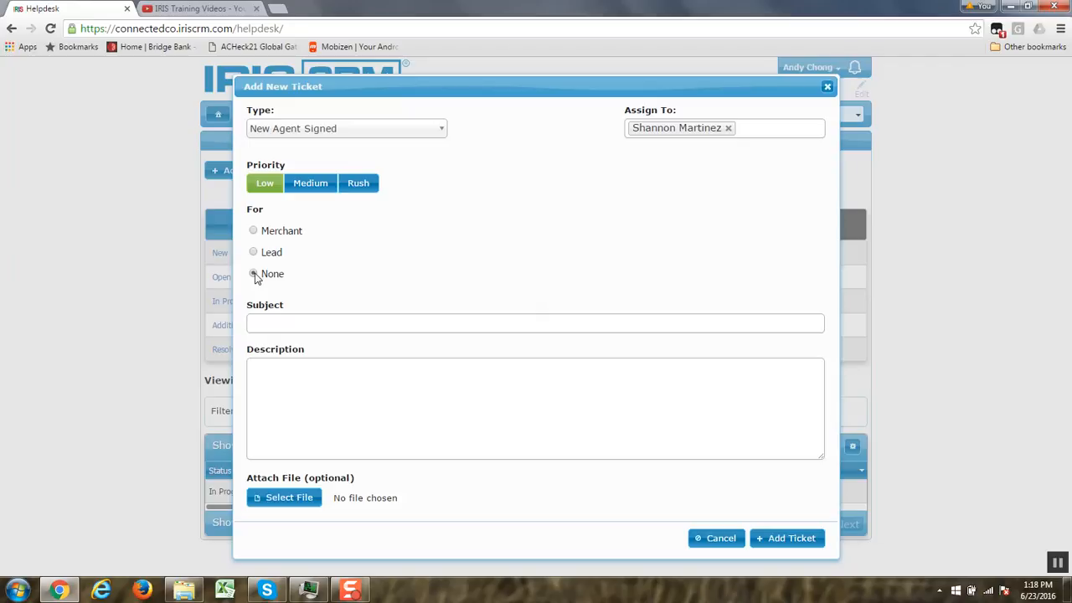
left_click(254, 275)
left_click(272, 329)
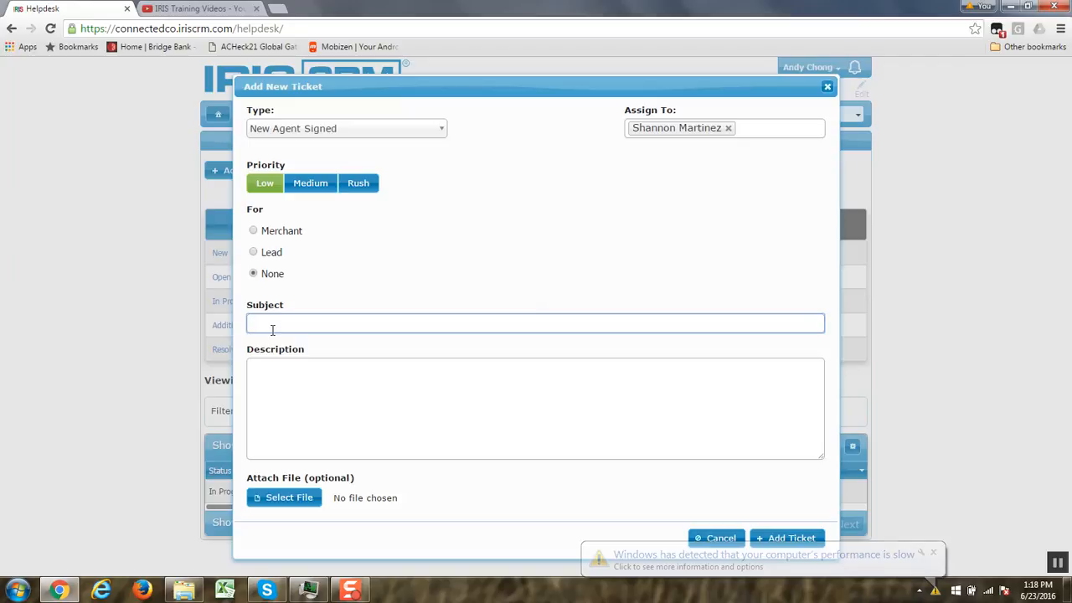
type("Super Agent")
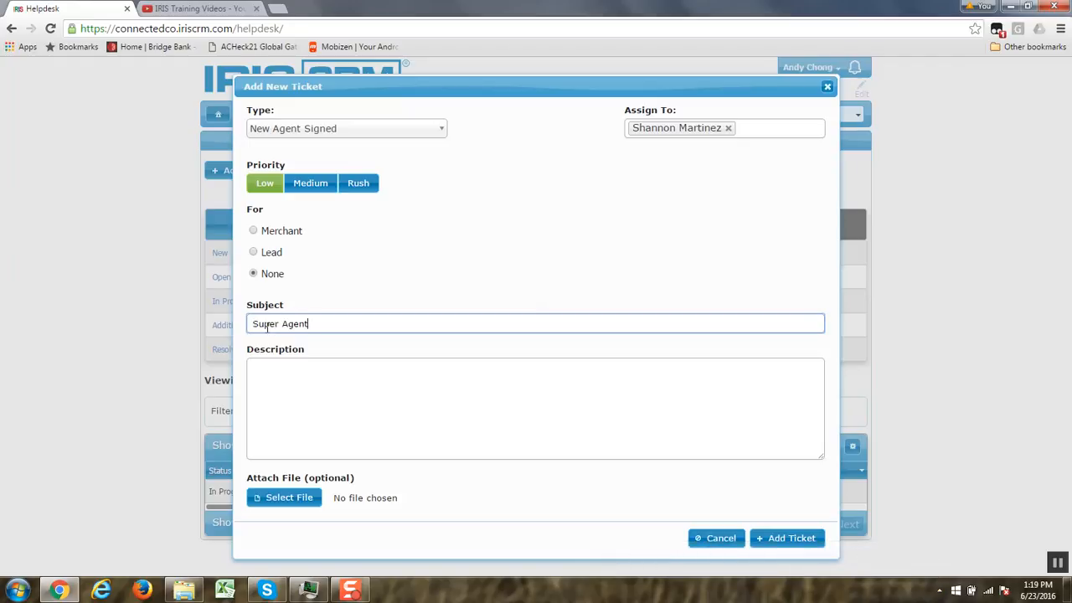
- Attach refund2.txt from the Documents library to the new ticket and submit the ticket
left_click(291, 499)
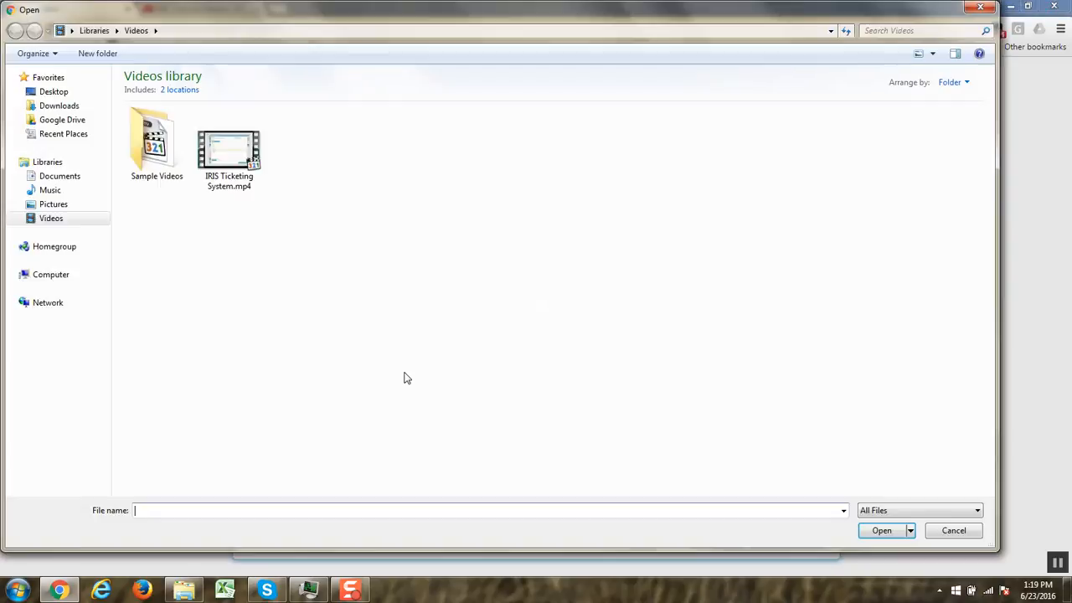
left_click(75, 177)
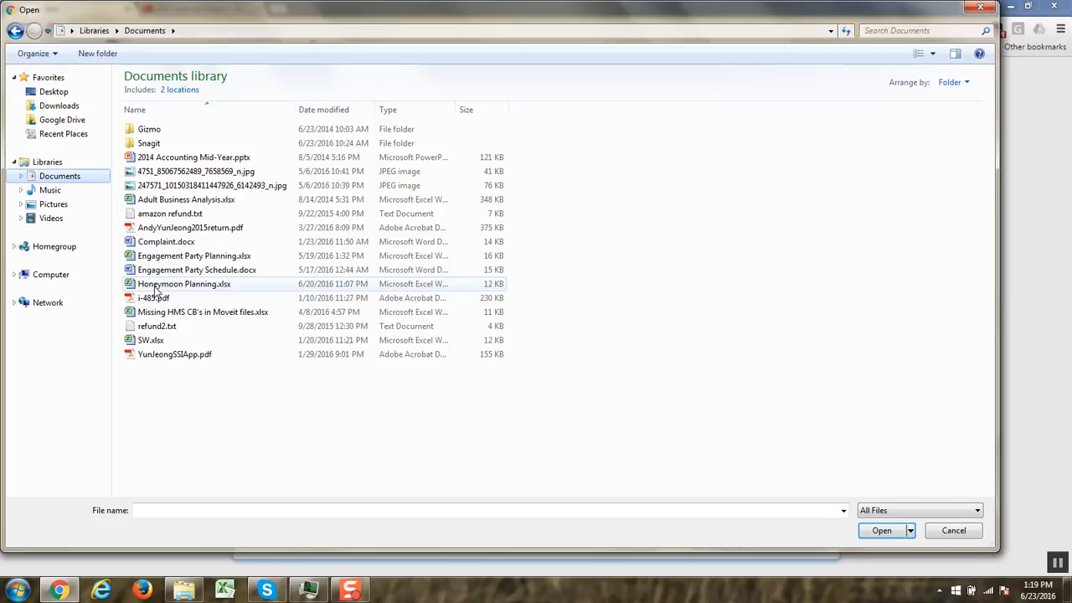
left_click(157, 327)
left_click(880, 534)
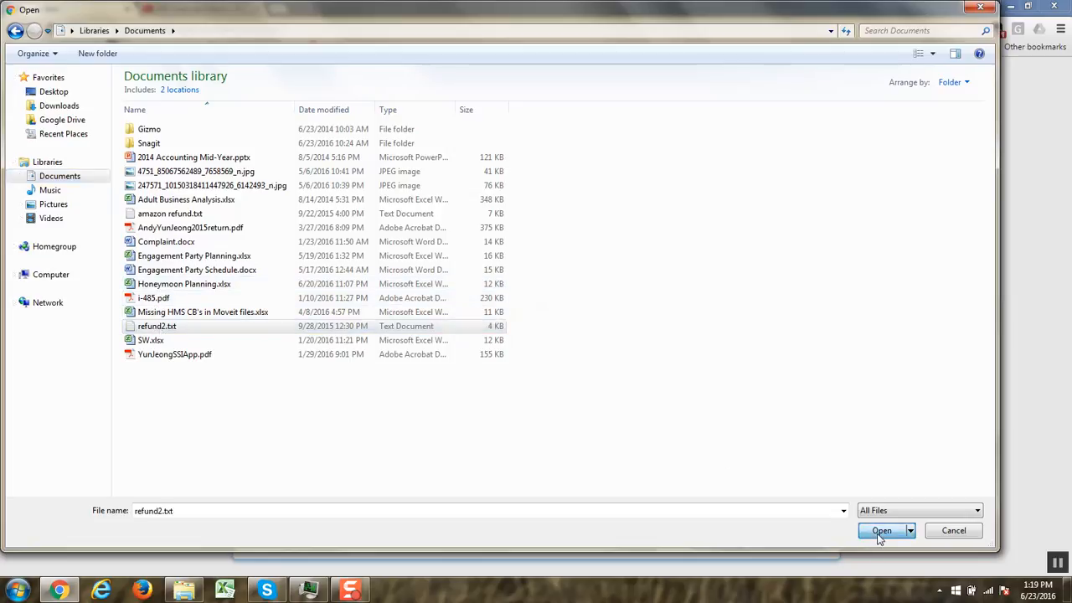
left_click(781, 542)
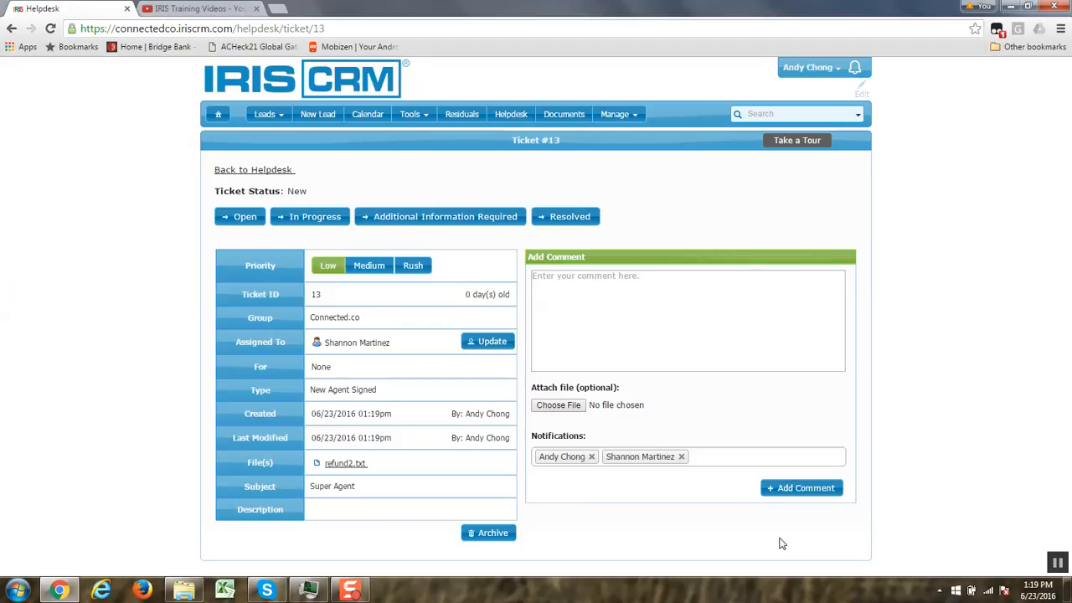
- Add the comment "2" to the ticket with amazon refund.txt attached
left_click(627, 288)
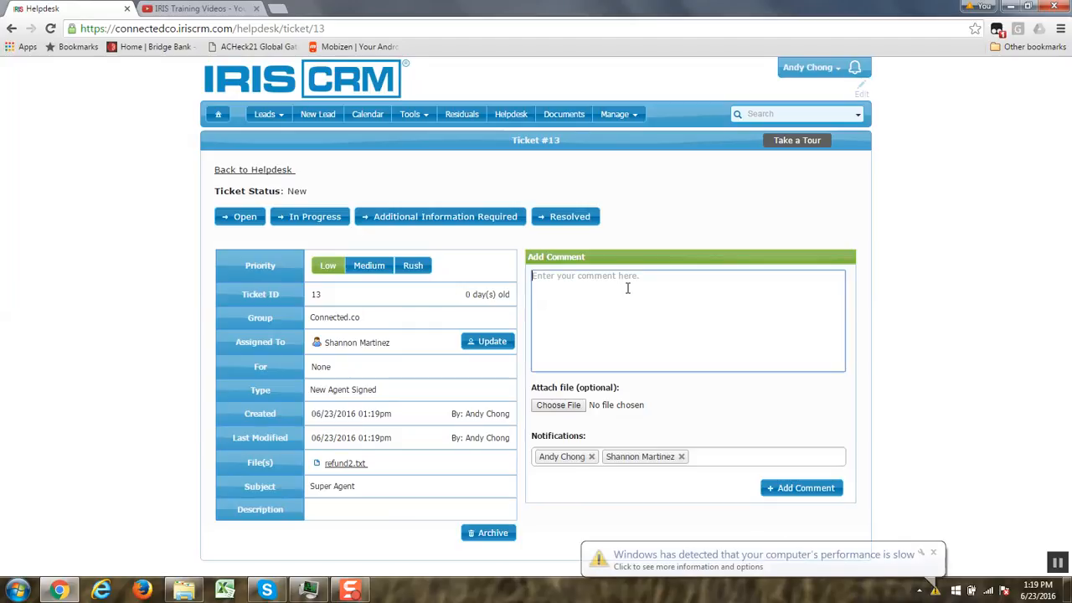
type("2")
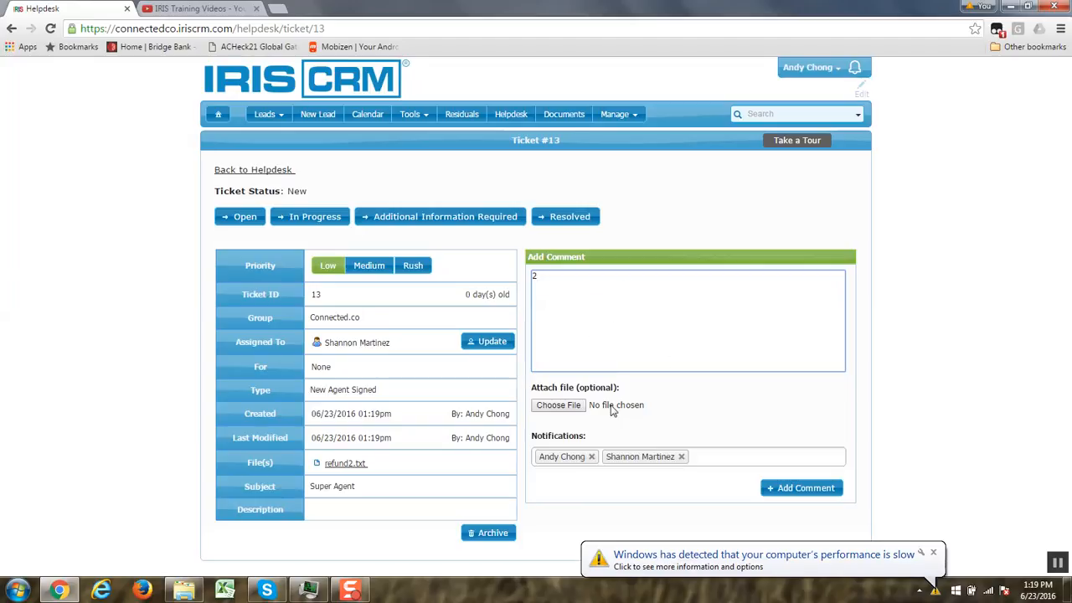
left_click(557, 405)
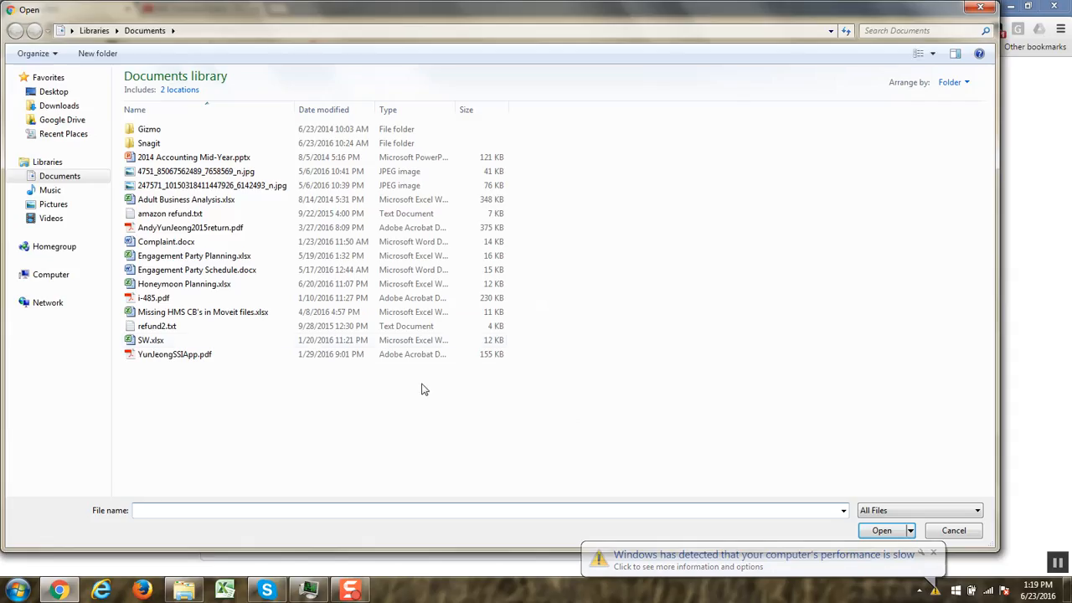
left_click(199, 216)
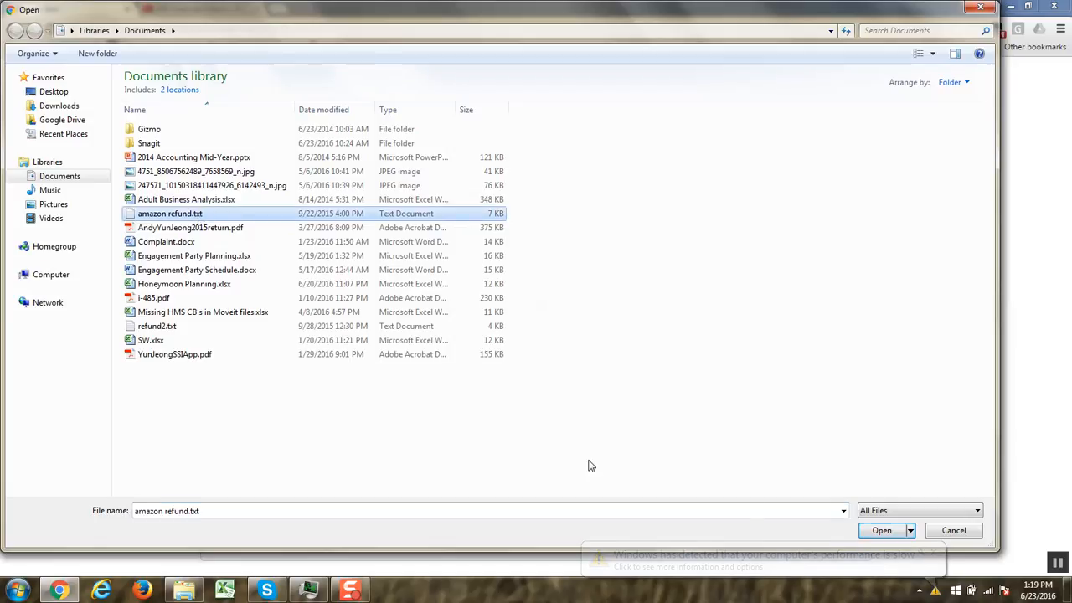
left_click(871, 534)
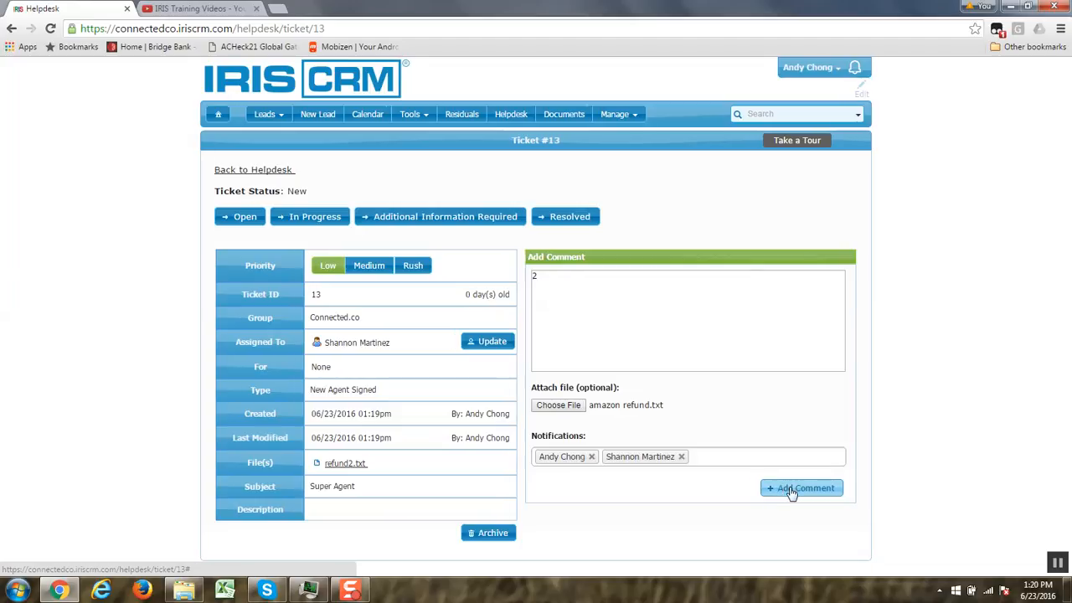
left_click(788, 494)
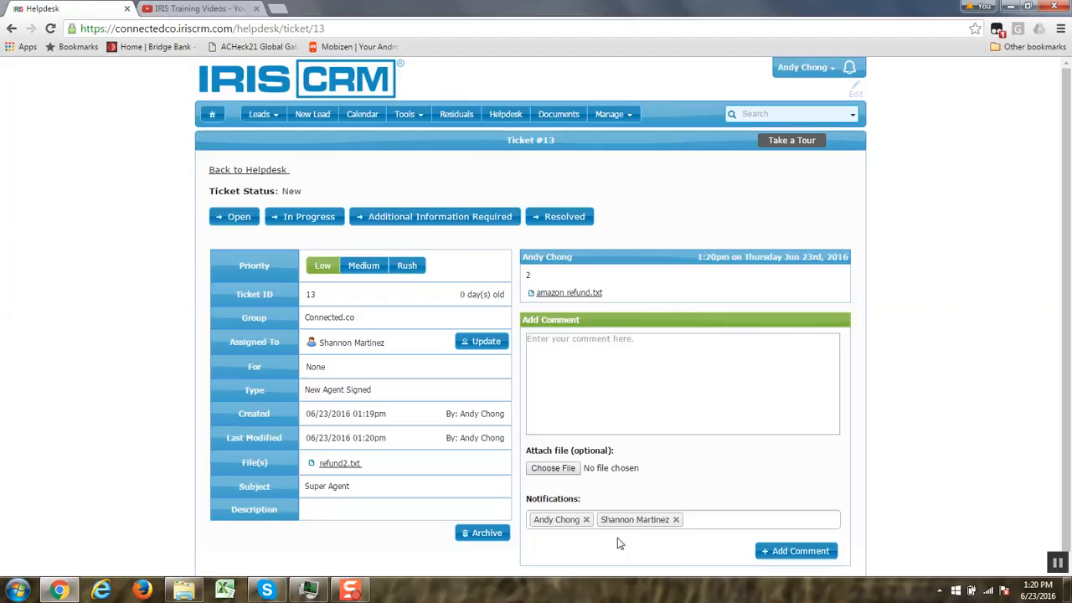
- View which users can be added to the comment's notifications, without selecting any
left_click(707, 515)
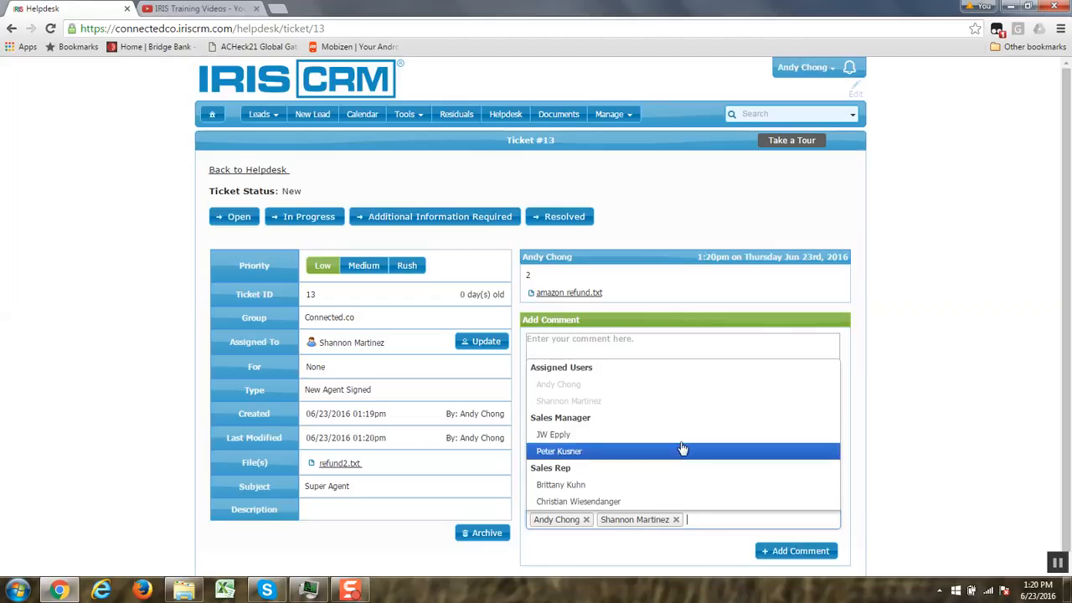
left_click(848, 467)
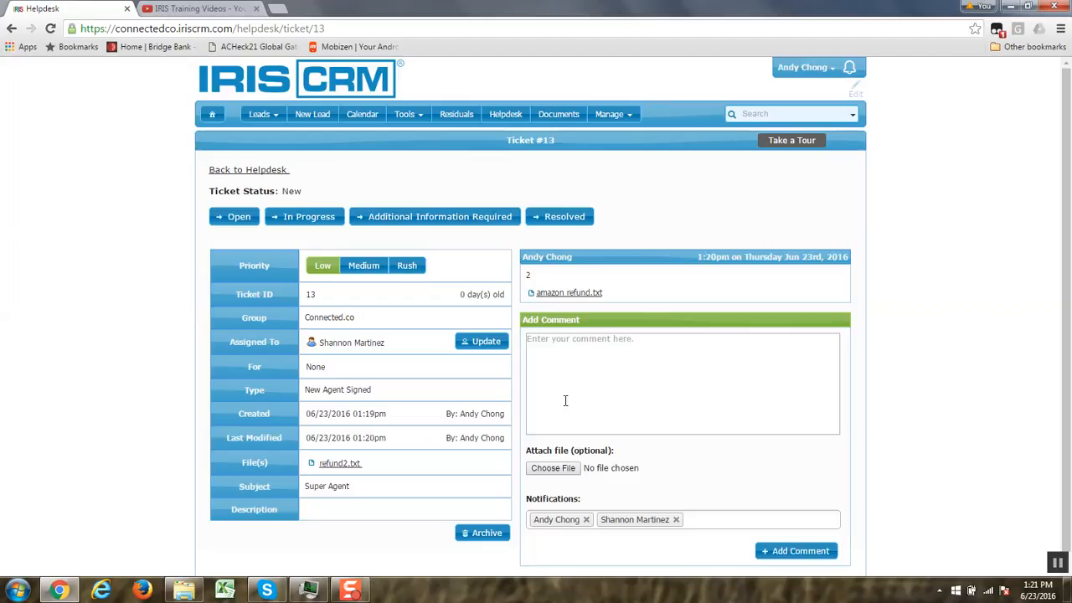
- Change the ticket status to Additional Information Required and add the comment "W9 is missing."
left_click(449, 220)
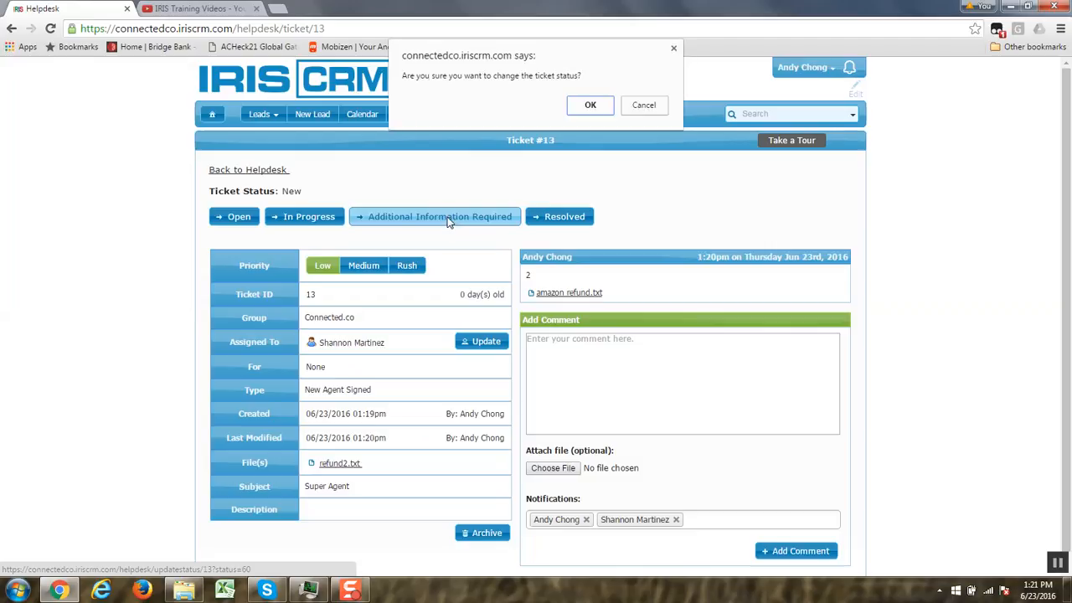
left_click(586, 106)
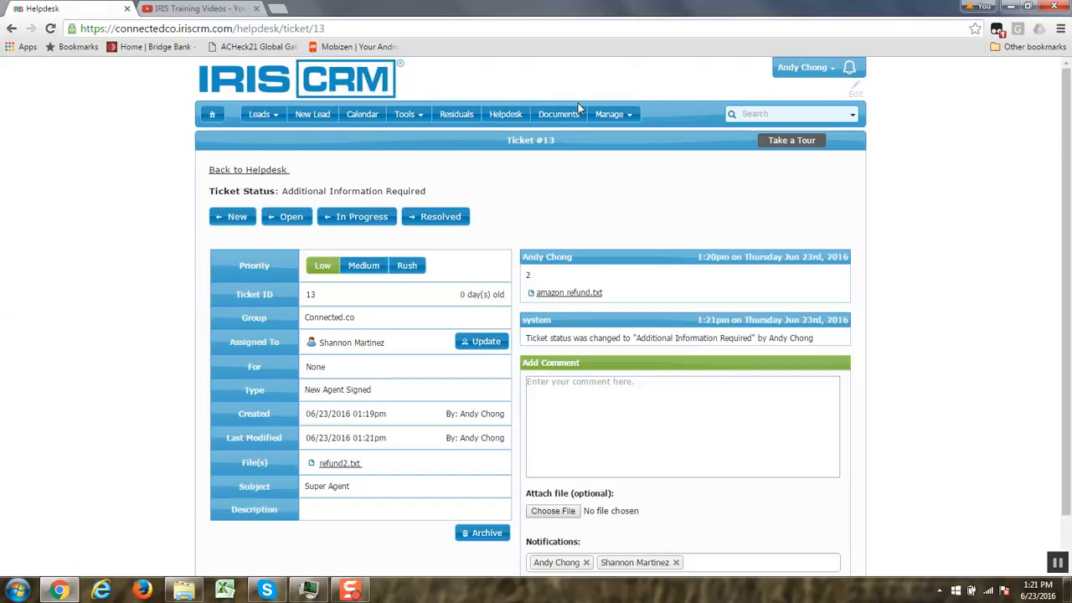
left_click(570, 409)
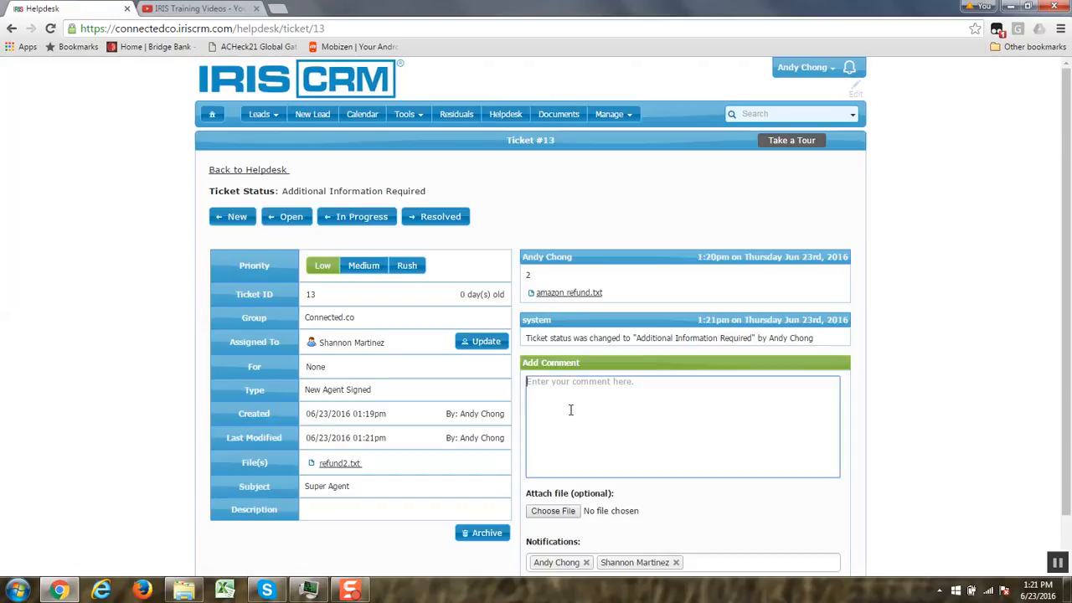
type("W9 is missing")
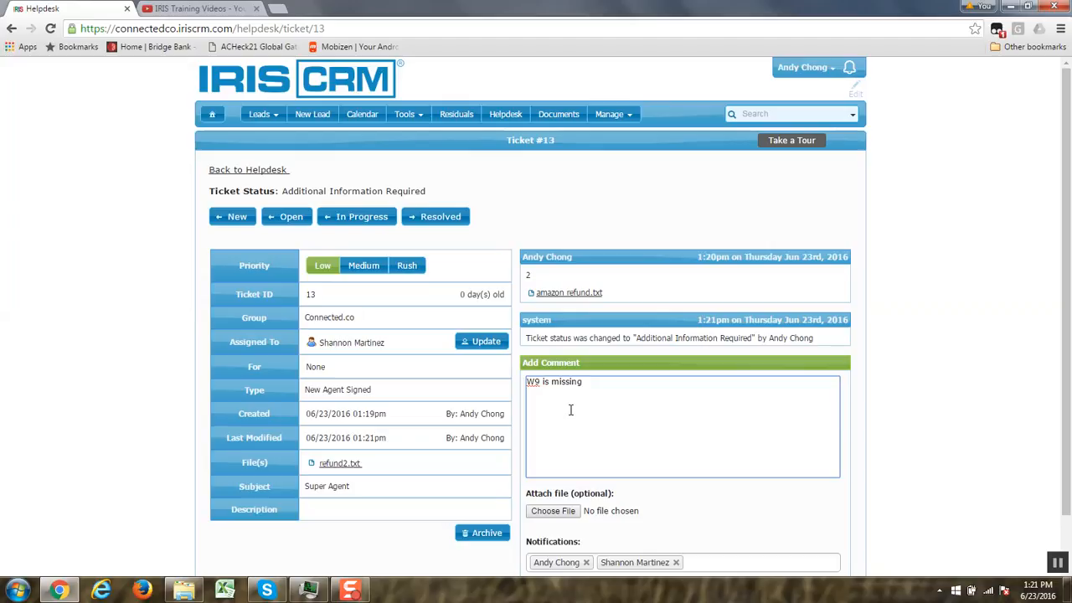
type(".")
scroll(1069, 430, "down", 1)
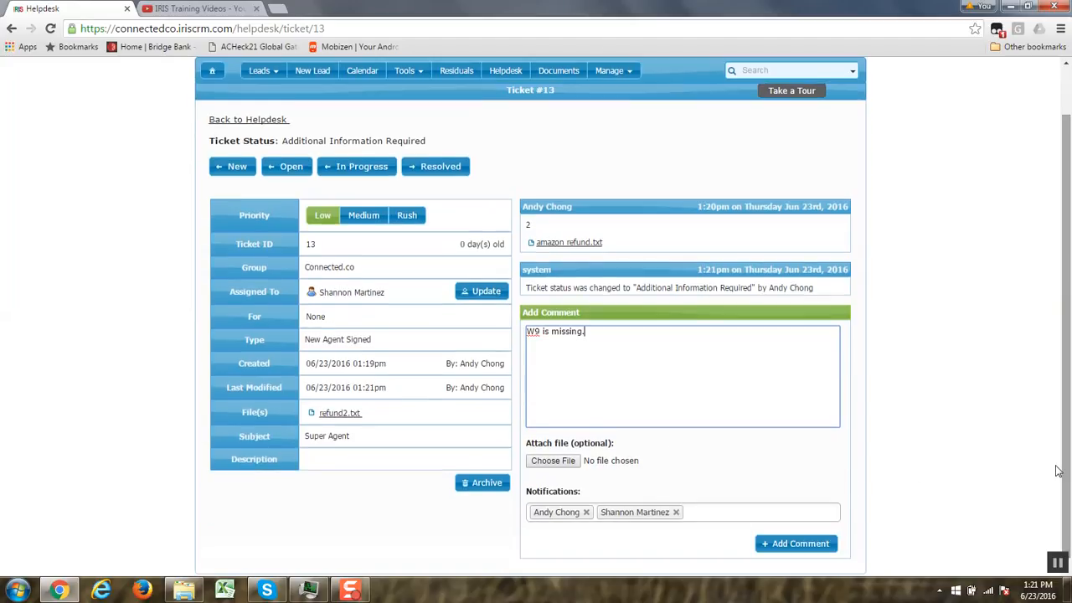
left_click(779, 543)
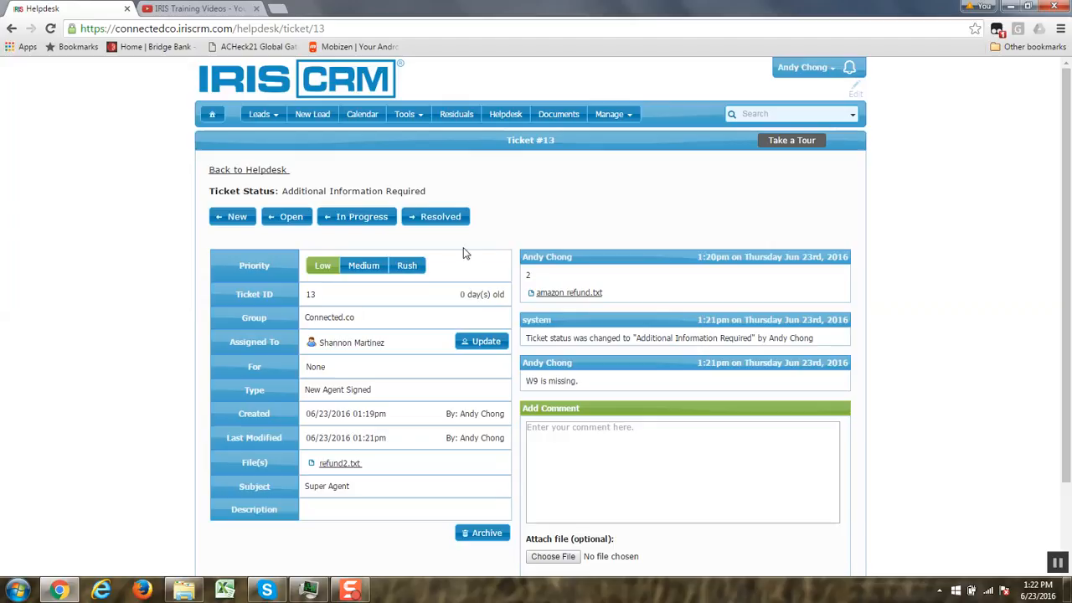
- Change the ticket status to Resolved and list today's resolved tickets in the helpdesk overview
left_click(453, 223)
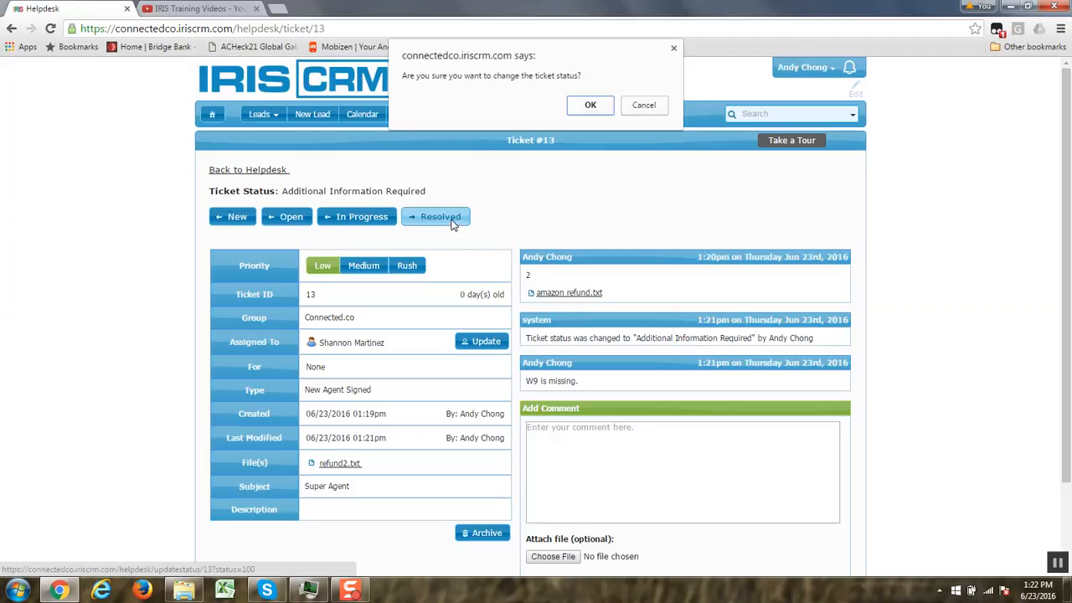
left_click(594, 107)
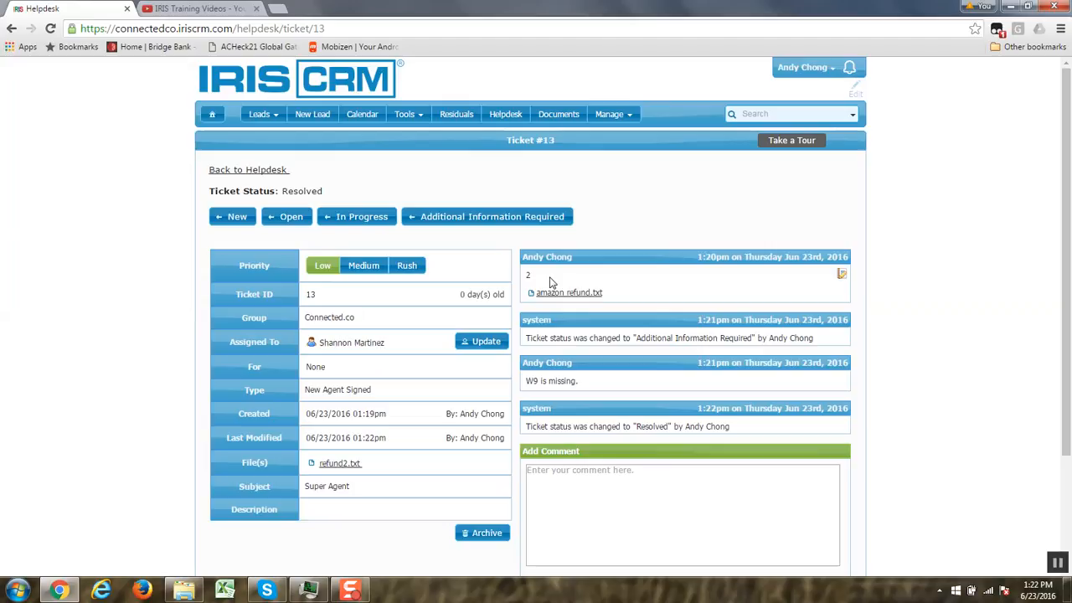
left_click(270, 171)
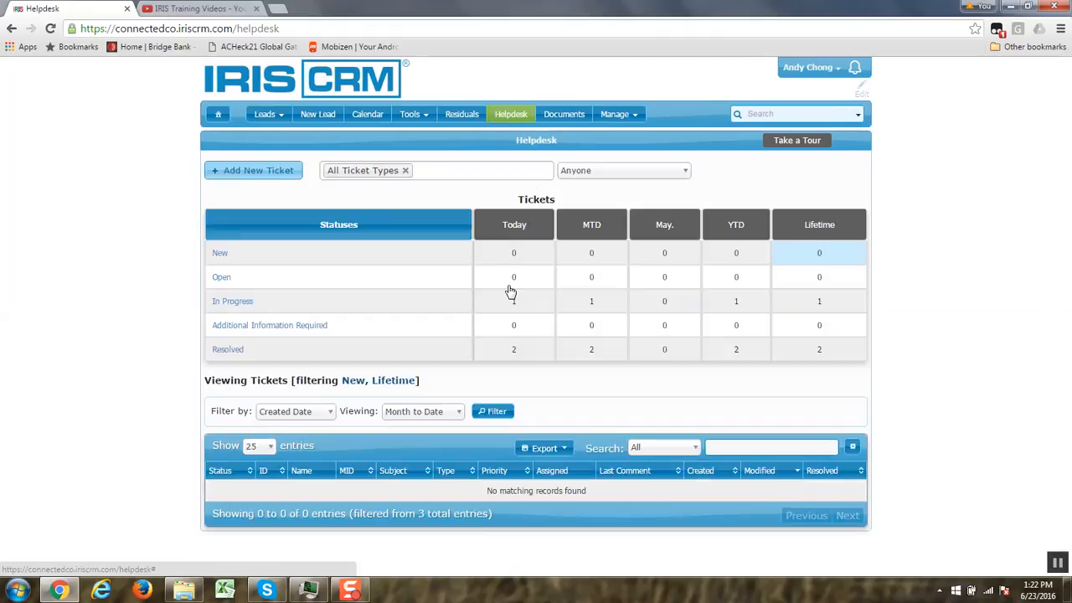
left_click(514, 355)
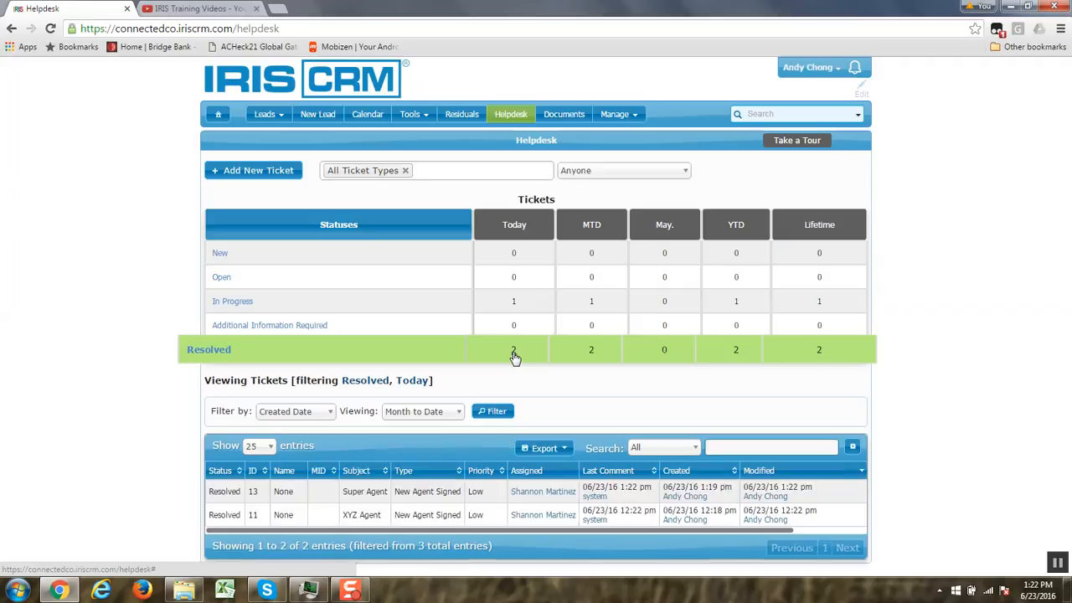